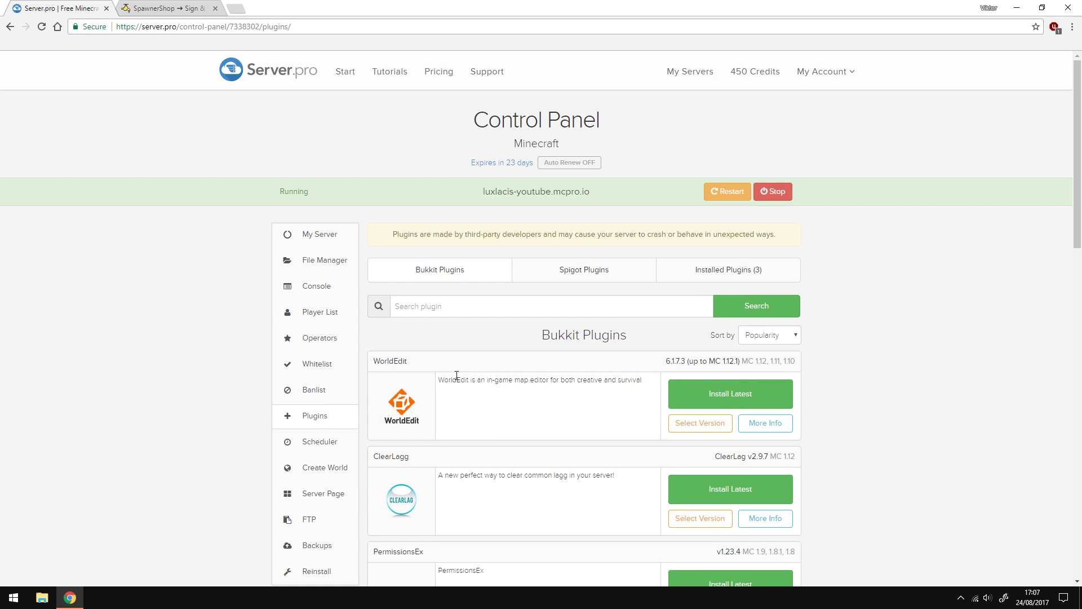
Step: Check the server's installed plugins and download SpawnerShop.jar from the plugin's SpigotMC page, keeping the flagged file
click(713, 273)
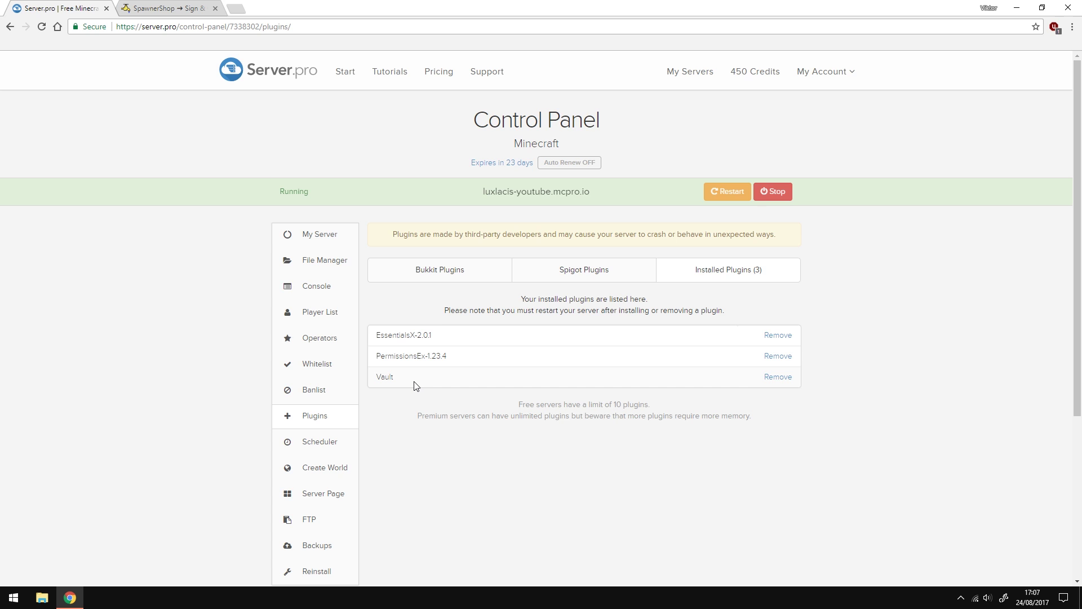
click(175, 9)
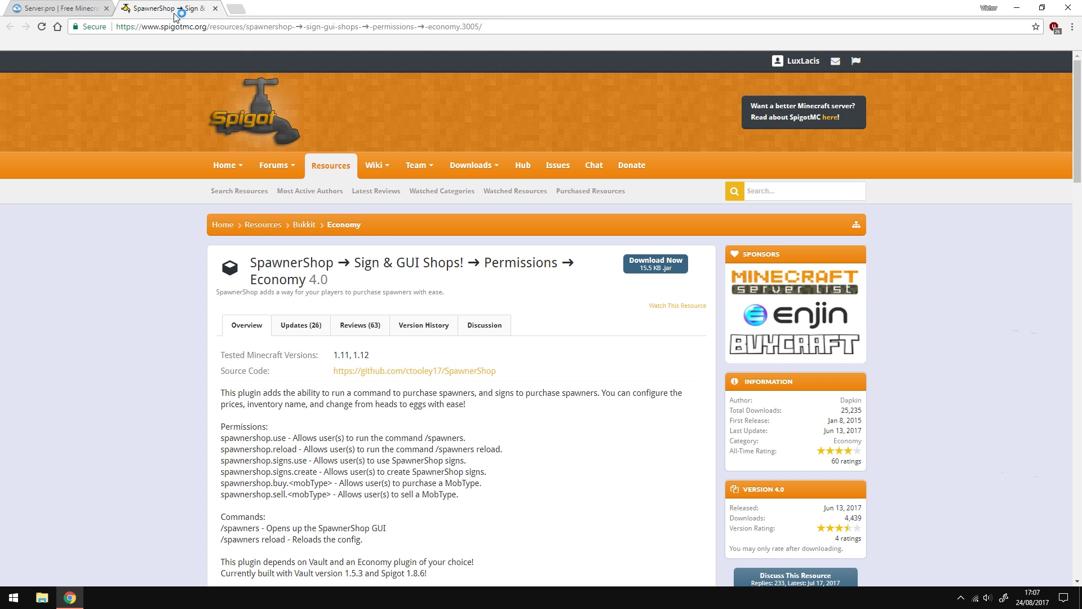
click(655, 275)
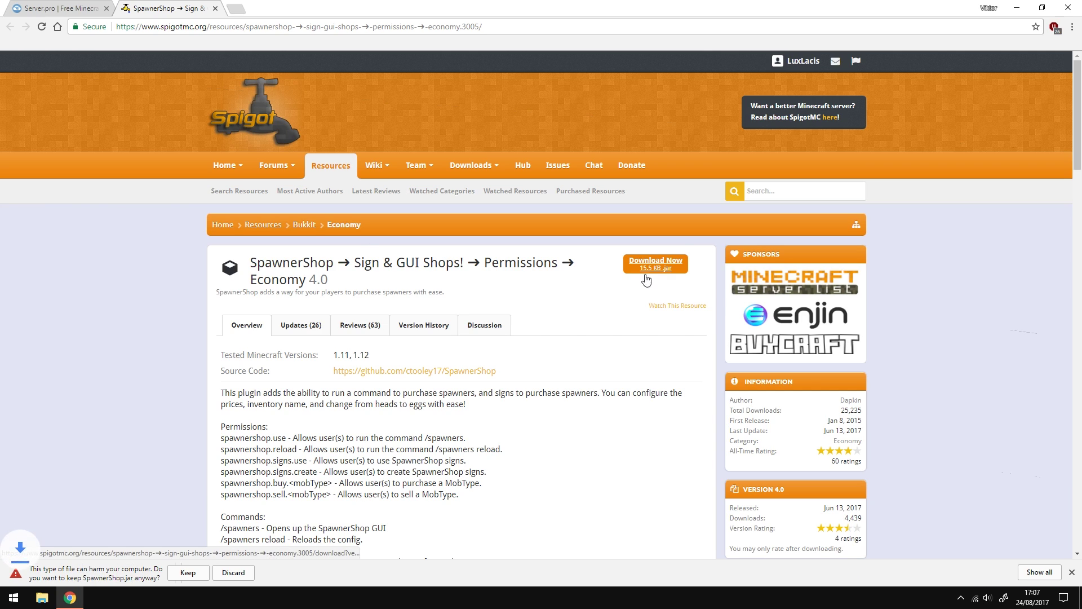
click(188, 572)
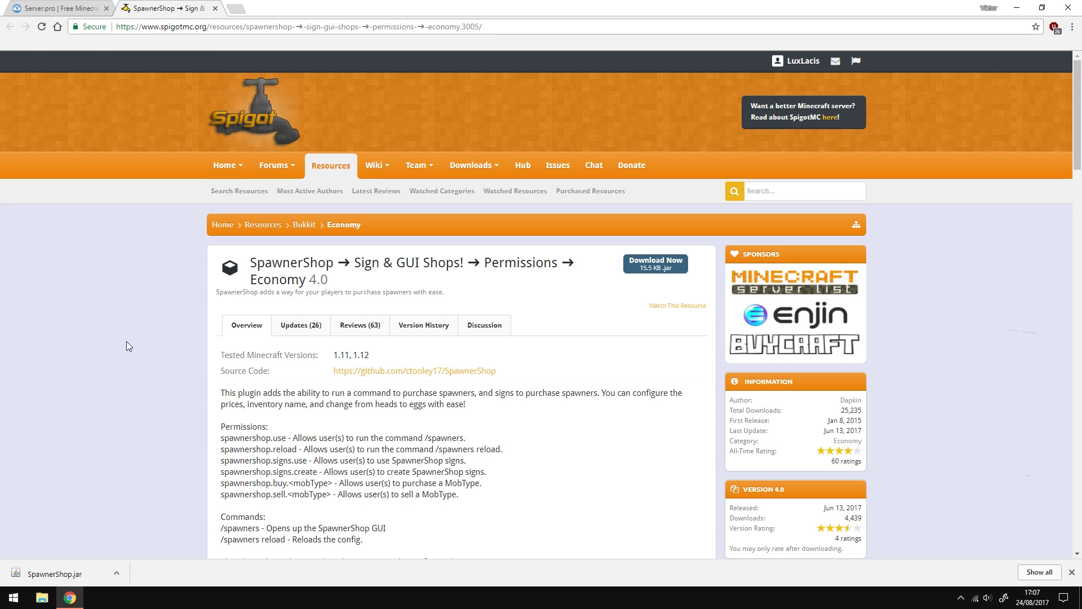
Step: Upload the downloaded SpawnerShop.jar to the server's plugins folder in the Server.pro control panel
click(65, 9)
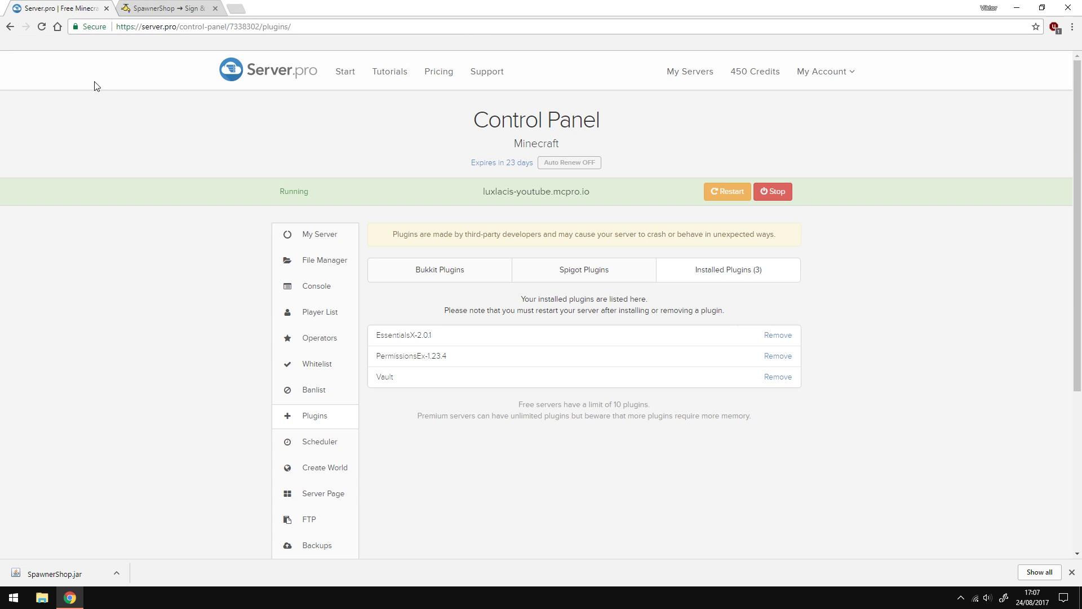
click(324, 261)
click(395, 385)
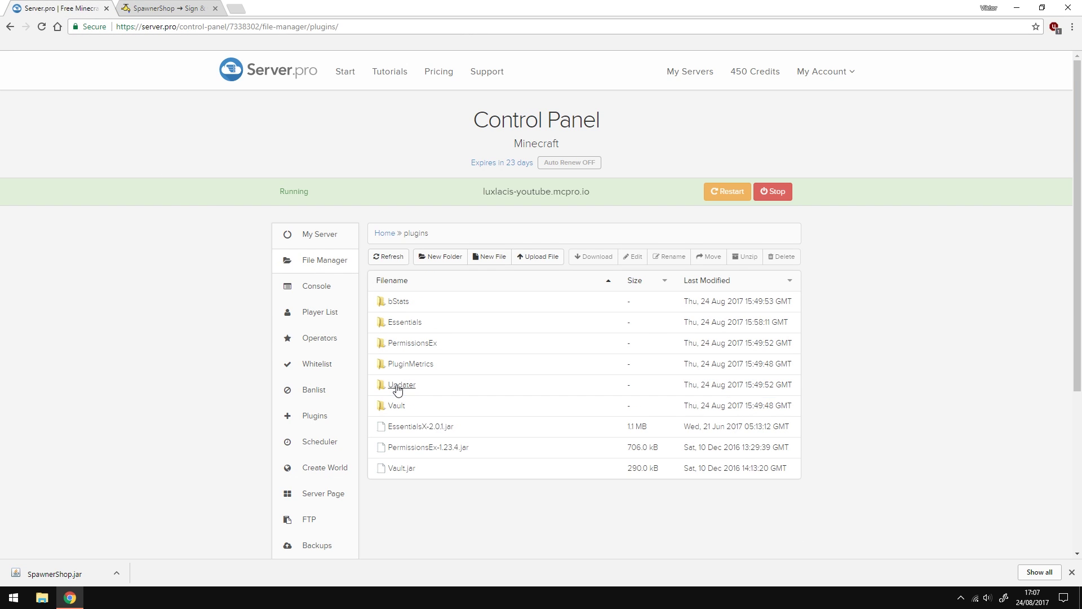
click(542, 257)
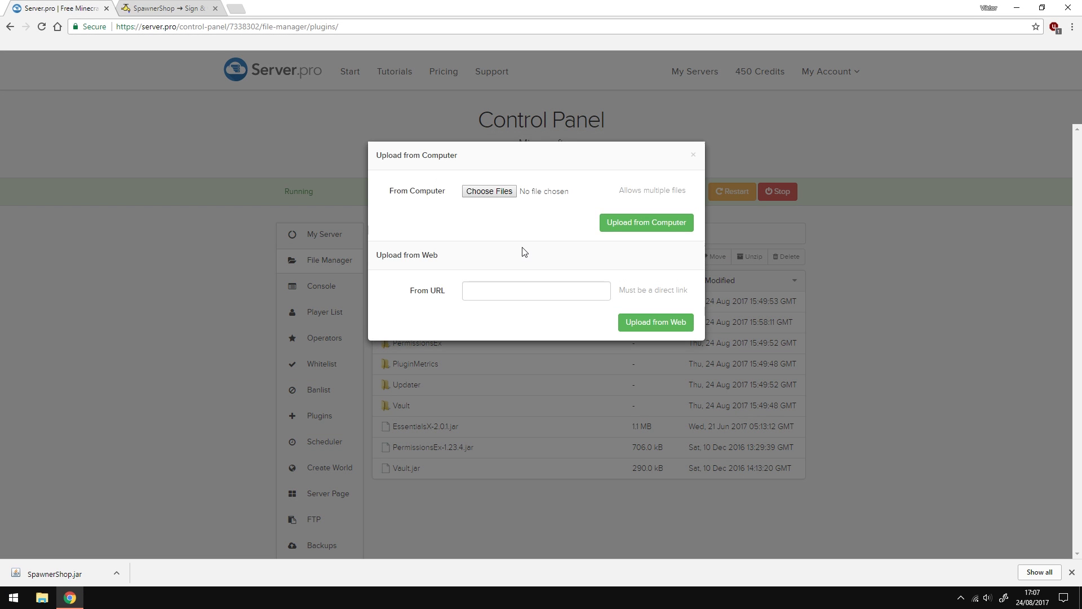
click(489, 191)
click(142, 81)
click(445, 285)
click(632, 226)
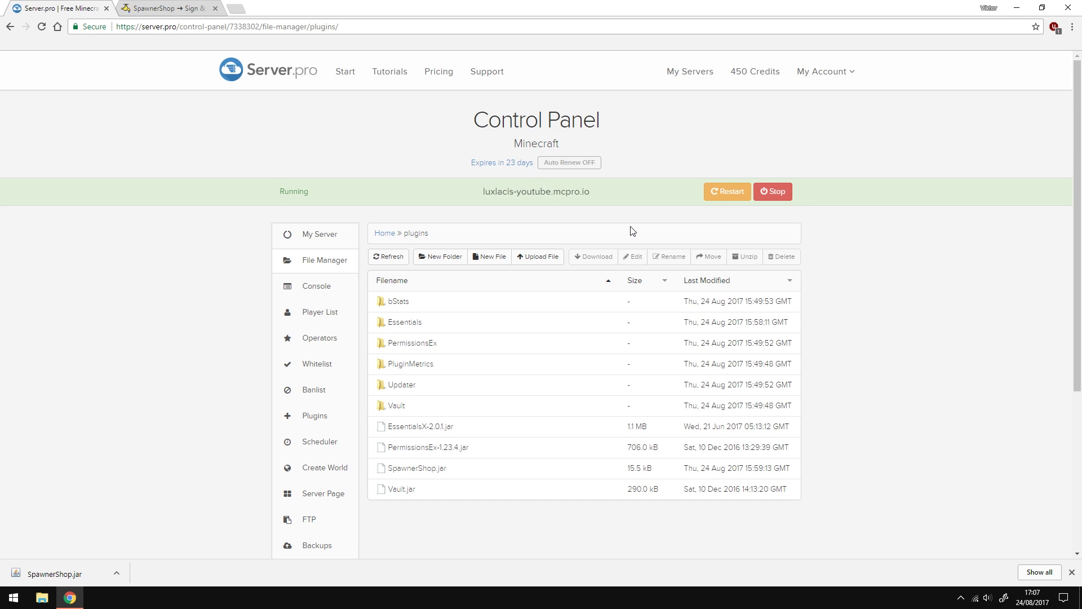
Step: Restart the server and open config.yml from the plugins/SpawnerShop folder
click(722, 193)
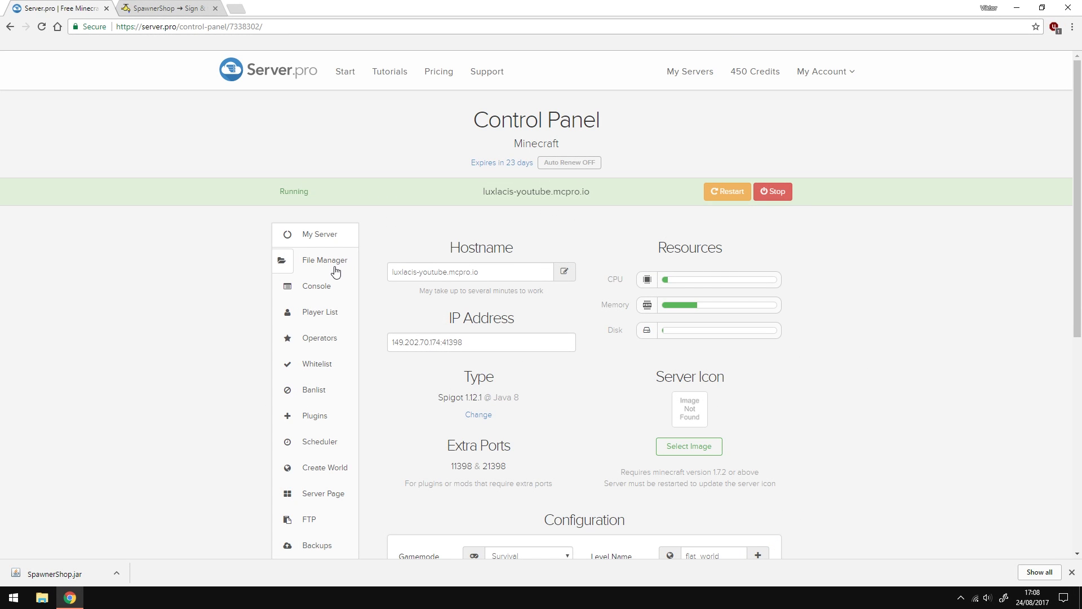
click(334, 271)
click(402, 385)
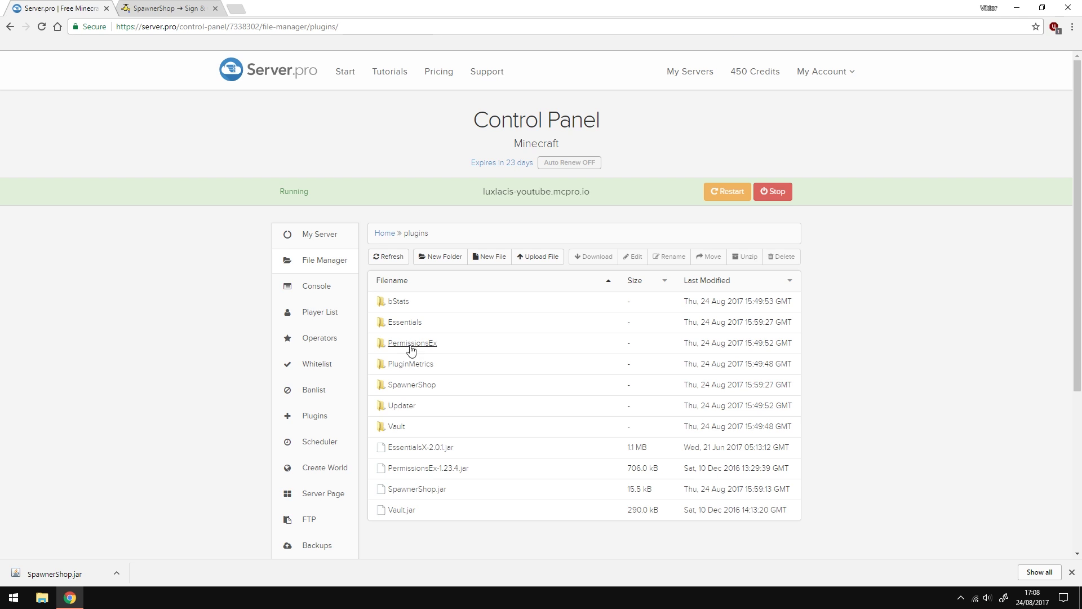
click(407, 387)
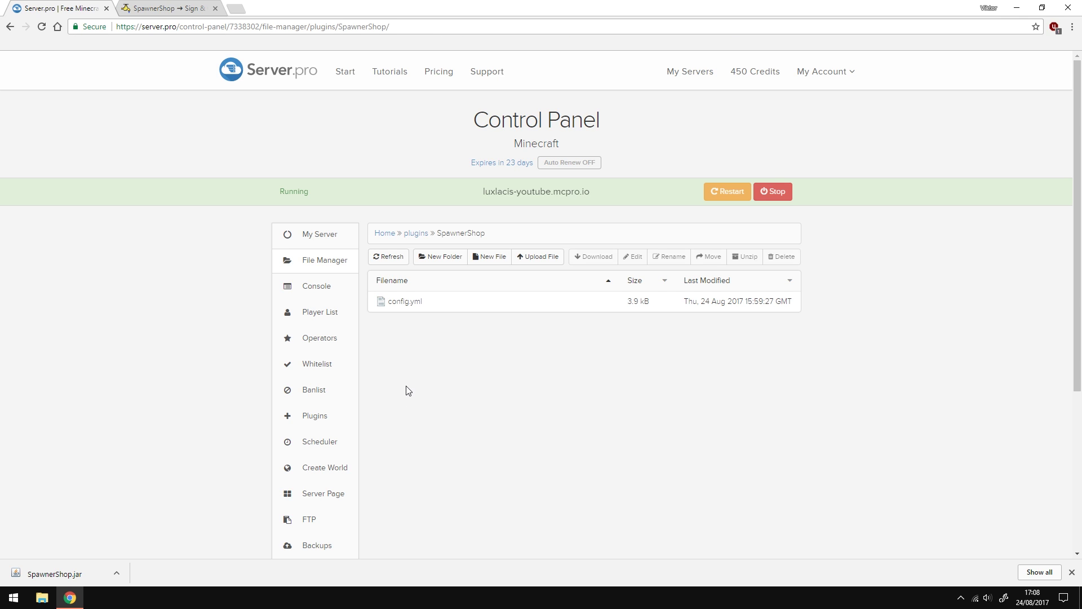
click(402, 302)
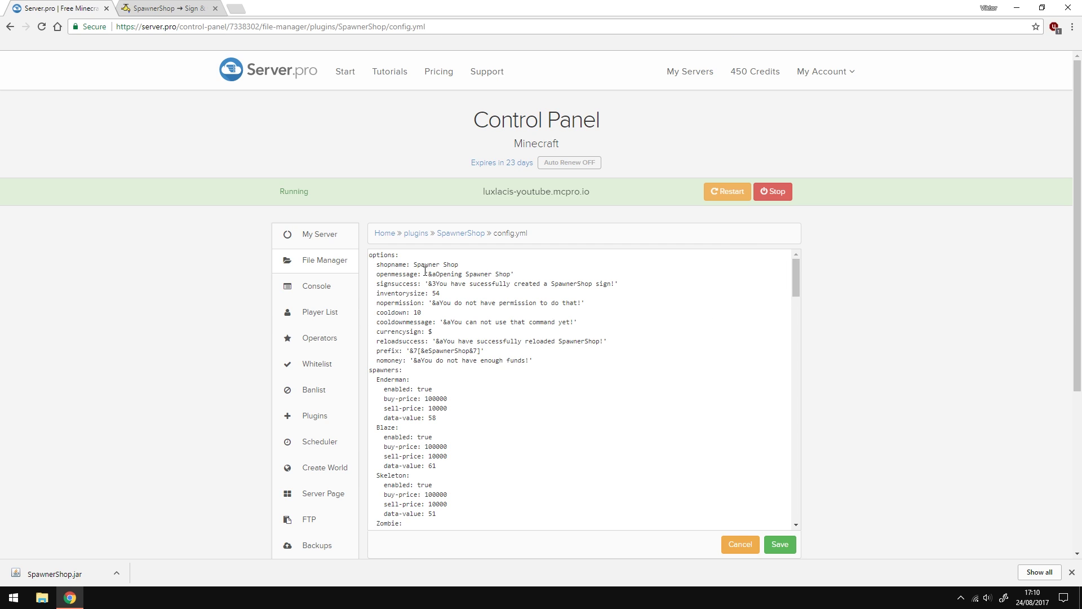
Step: Set shopname to Lux's Spawner Shop and inventorysize to 45 in the SpawnerShop options
text(Lux's)
double_click(436, 293)
text(45)
Step: Examine the cooldown, message, currency and prefix options and the structure of the spawner entries in config.yml
double_click(423, 314)
drag(425, 332, 442, 333)
click(414, 341)
drag(431, 351, 471, 352)
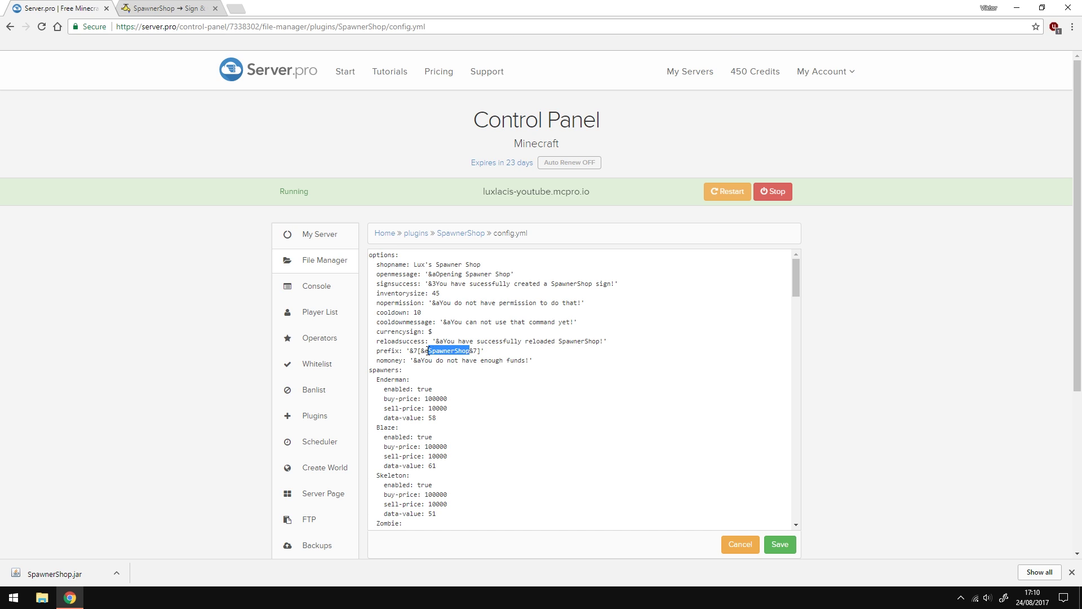
click(468, 350)
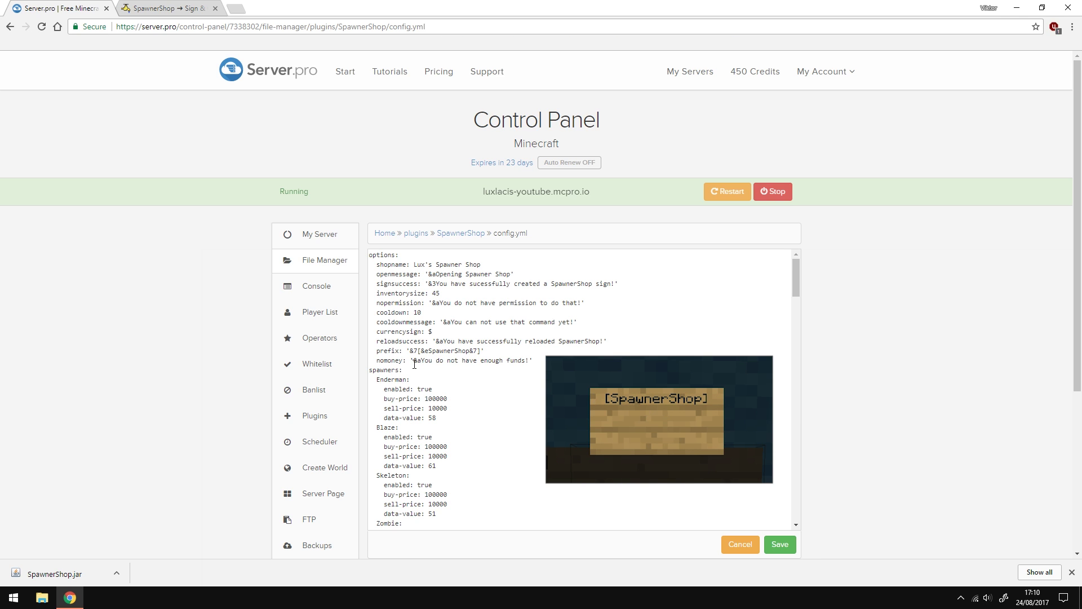
drag(370, 370, 448, 504)
click(422, 418)
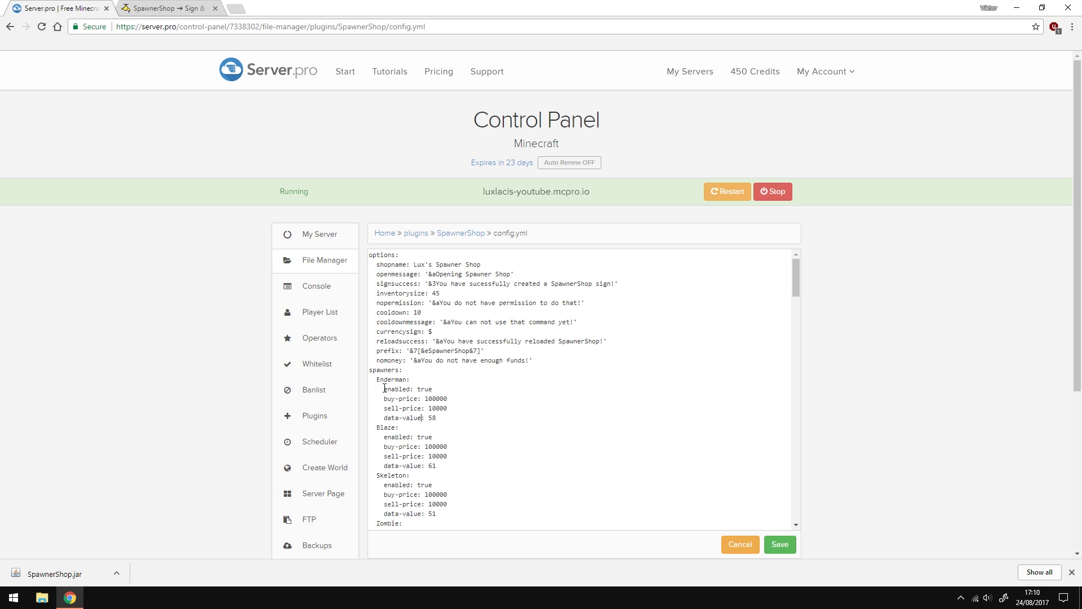
drag(380, 384, 440, 417)
click(440, 416)
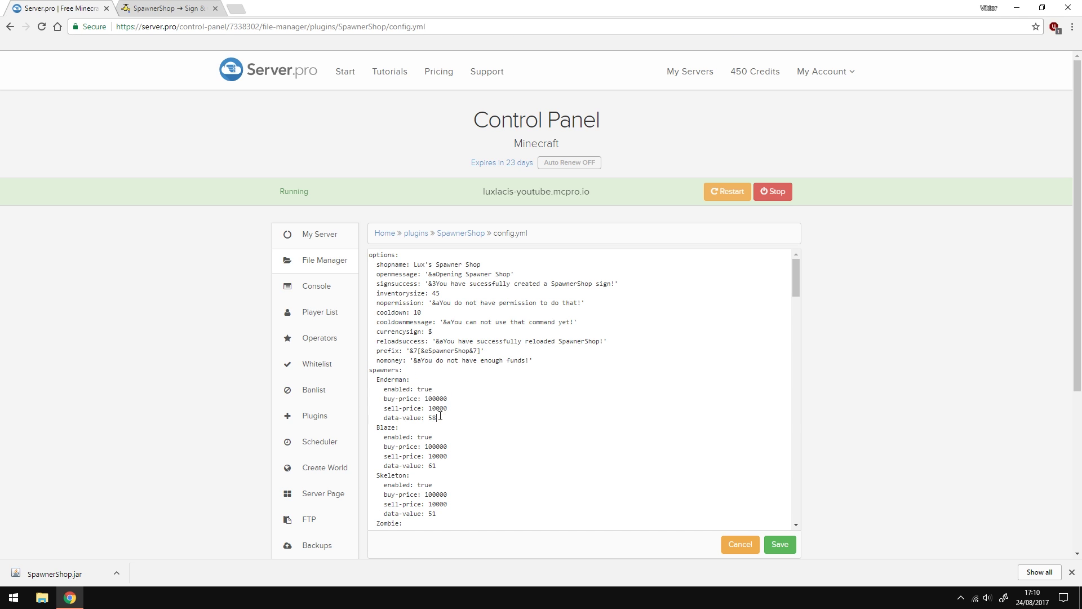
Step: Disable the Enderman spawner by setting its enabled value to false, and review its buy and sell prices
click(437, 391)
text(fals)
triple_click(451, 401)
click(433, 437)
drag(424, 399, 454, 398)
double_click(431, 410)
click(471, 405)
Step: Set the Parrot spawner's buy-price to 1 at the end of config.yml and save the file
drag(796, 259, 772, 495)
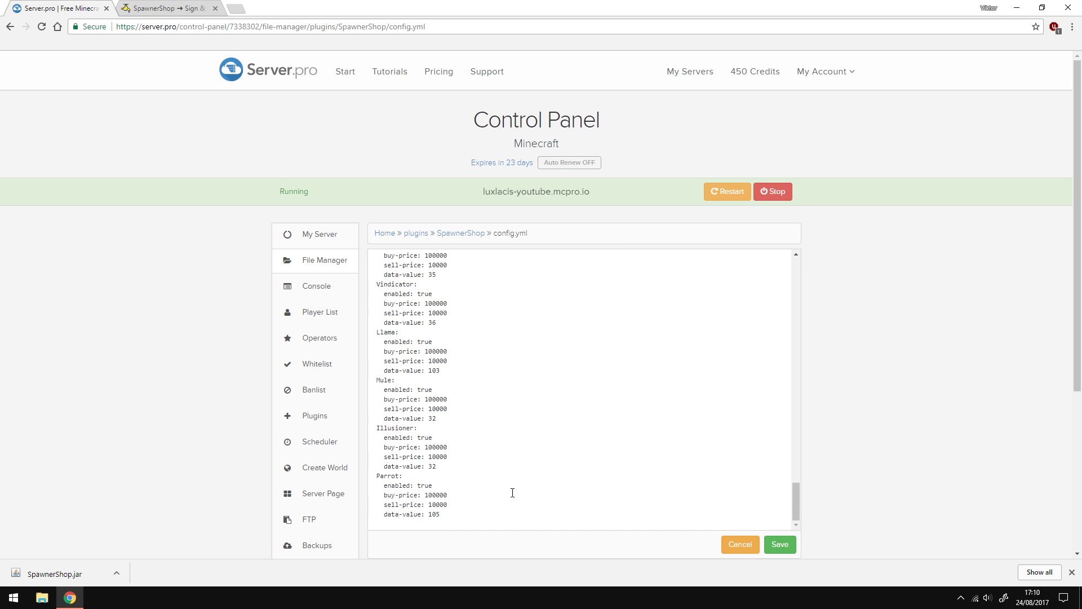
drag(448, 496, 431, 497)
key(BackSpace)
click(780, 544)
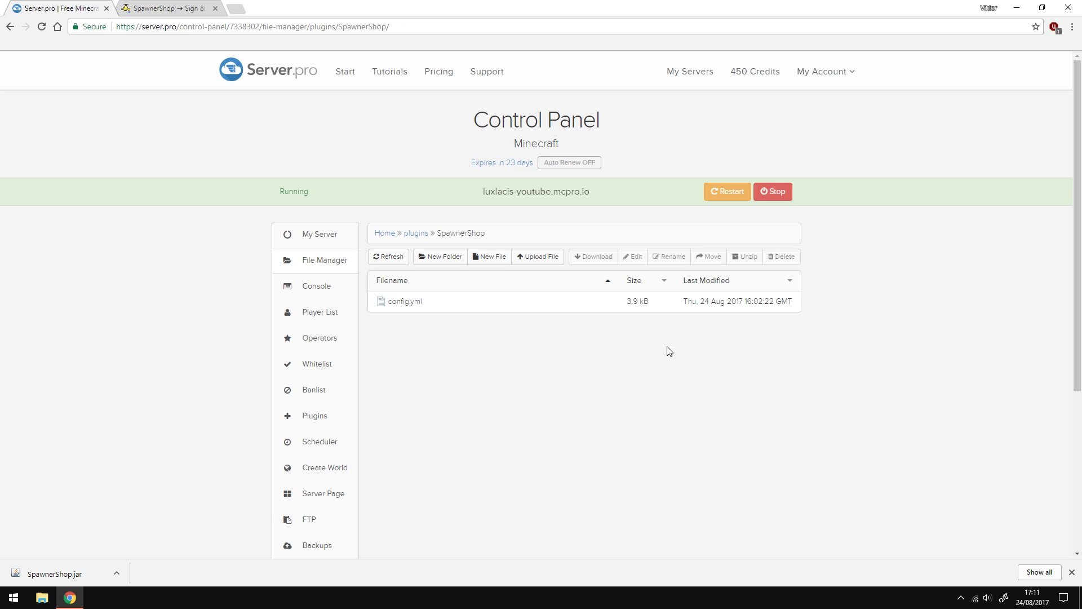
Step: Open permissions.yml from the plugins/PermissionsEx folder
click(416, 232)
click(413, 342)
click(406, 322)
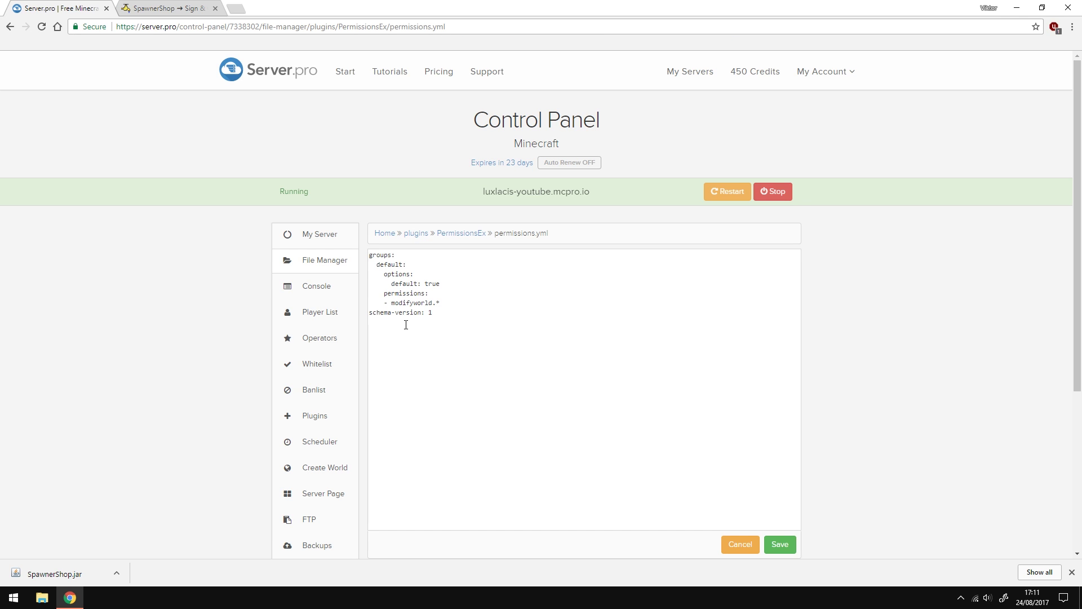
Step: Review the list of SpawnerShop permission nodes on the plugin's SpigotMC page
click(173, 8)
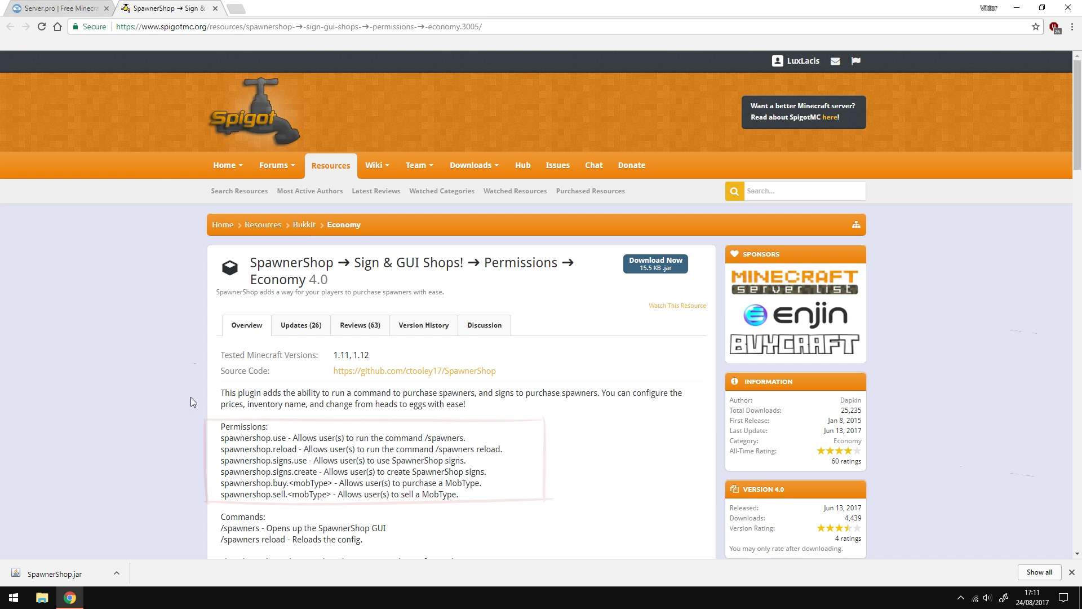
drag(221, 442, 465, 501)
click(464, 497)
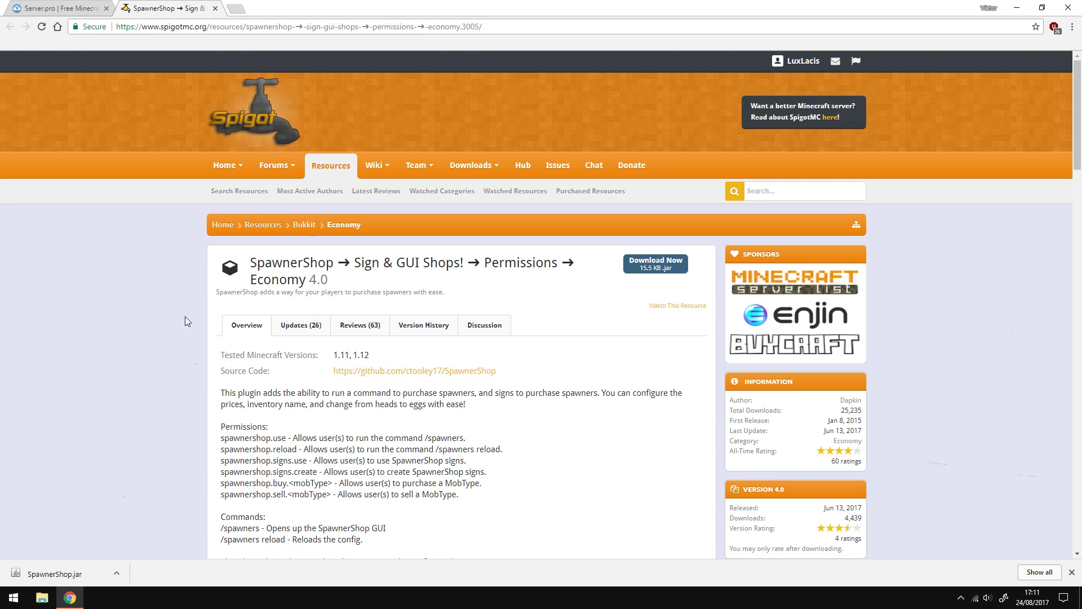
Step: Add the permission spawnershop.* to the default group in permissions.yml, save the file and restart the server
click(74, 7)
click(445, 300)
key(Return)
text(- spawnershop.*)
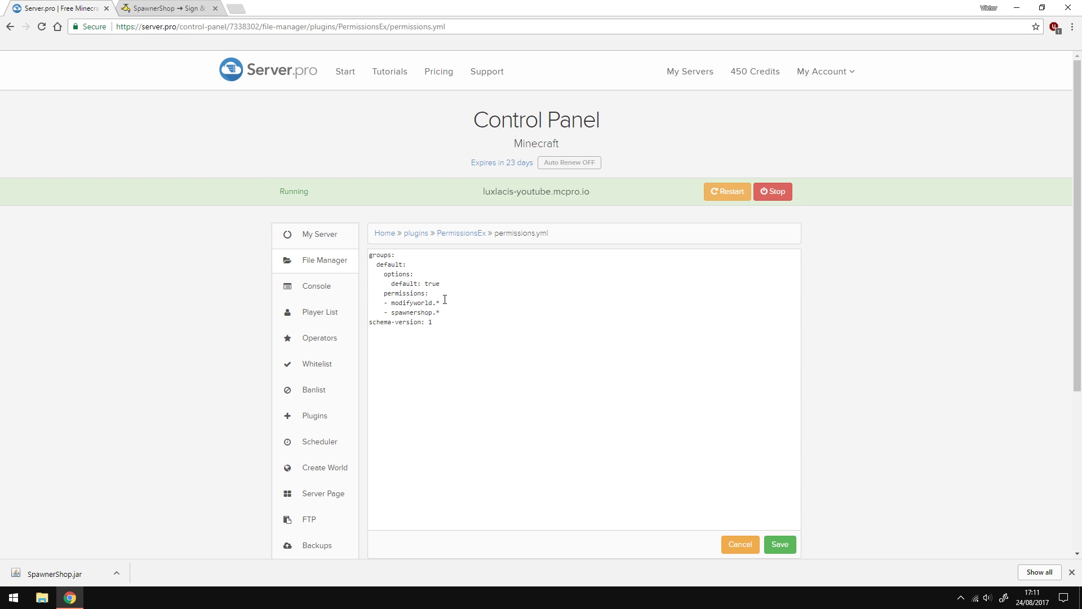
click(783, 548)
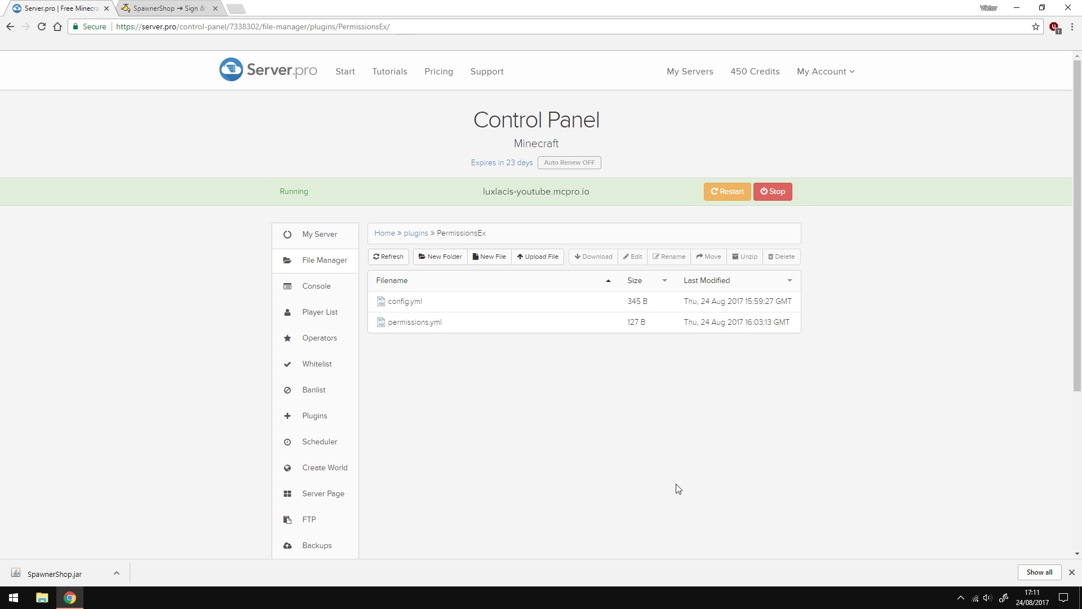
click(724, 194)
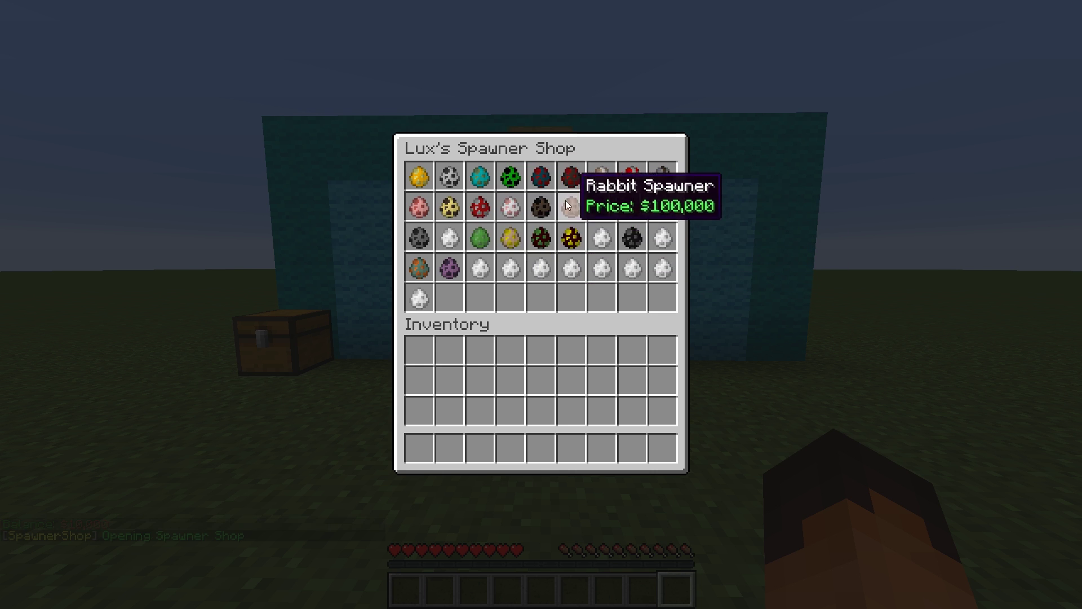
Step: Buy the last spawner listed in Lux's Spawner Shop in Minecraft and place it, checking the balance with /money
click(422, 299)
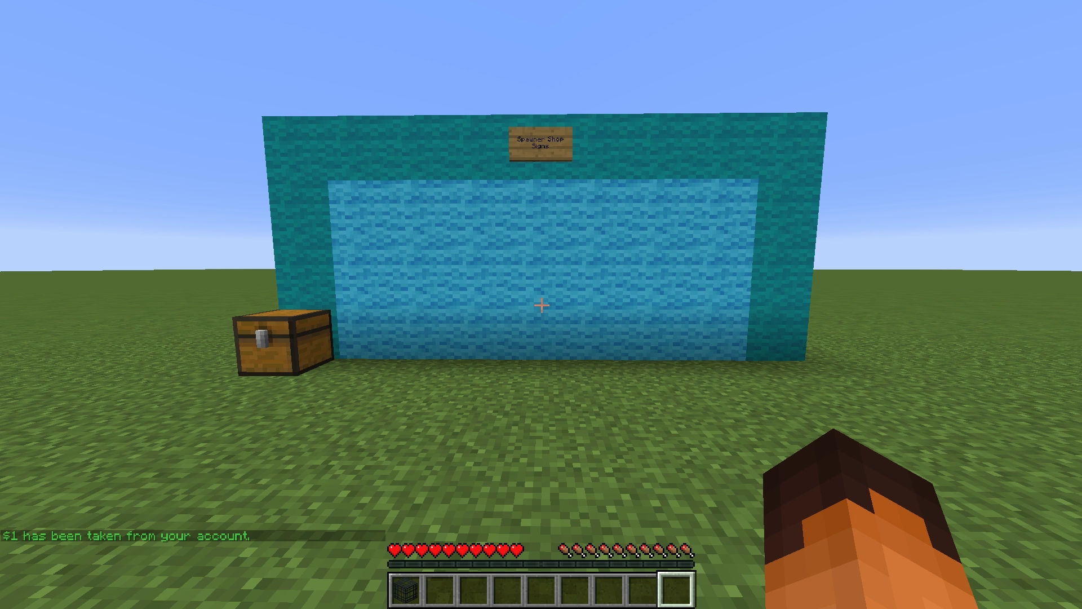
key(1)
key(slash)
text(money)
key(Return)
right_click(541, 304)
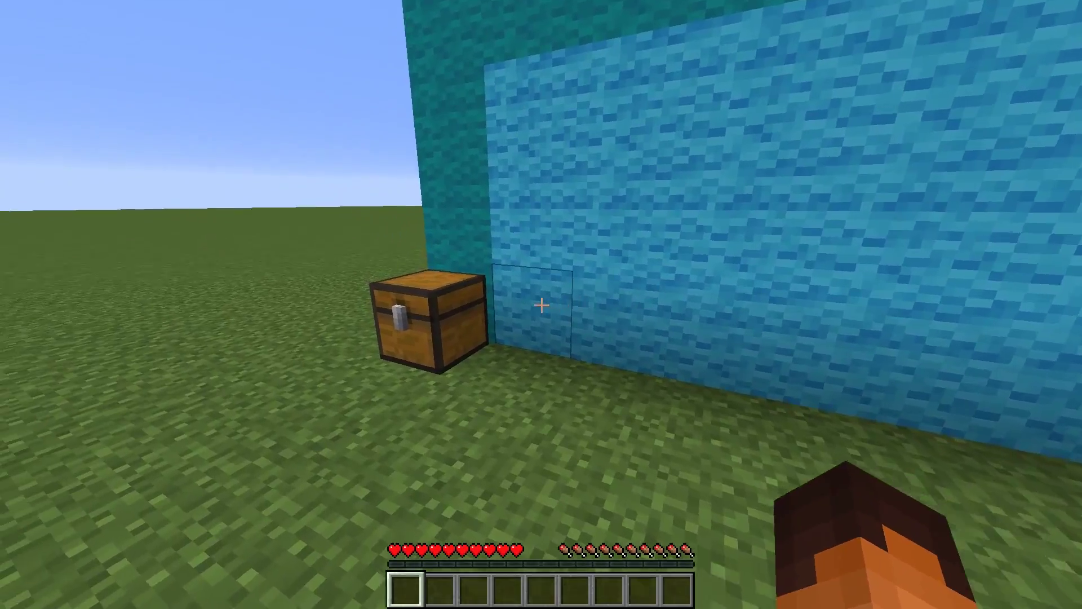
Step: Take a stack of 16 signs from the chest beside the wall and hold it in hand
right_click(541, 304)
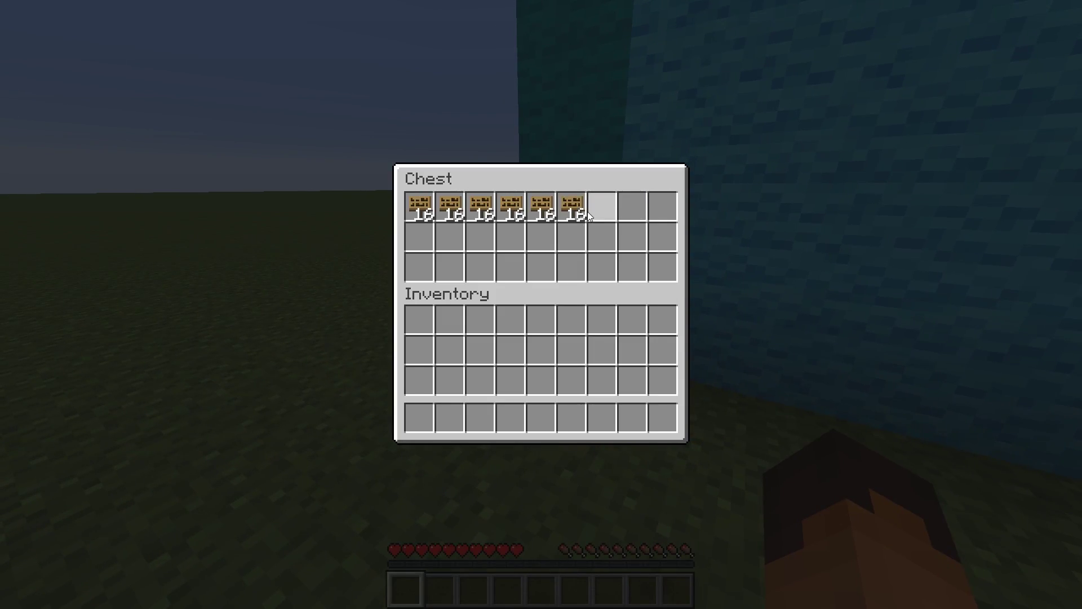
shift+click(572, 207)
key(e)
key(9)
Step: Place a sign on the light blue wall with only [SpawnerShop] on its first line
right_click(541, 304)
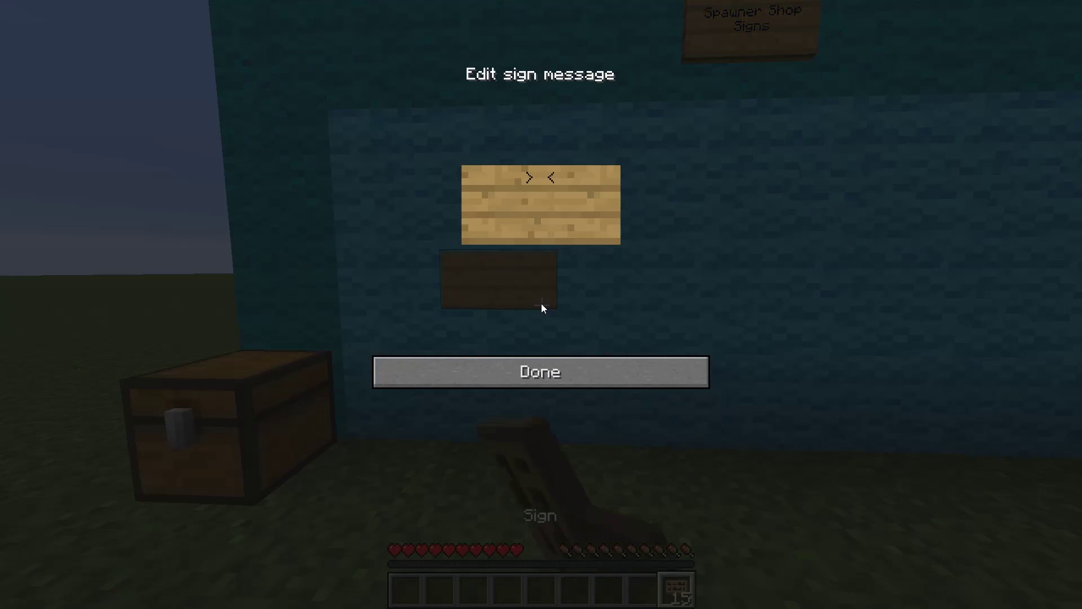
text([Sp)
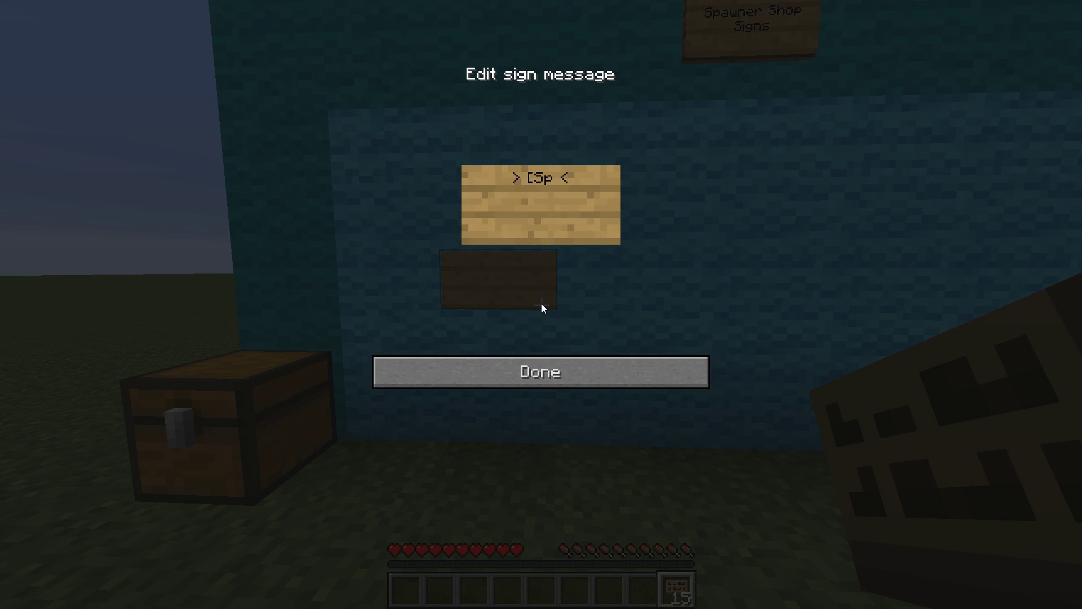
text(awnerShop)
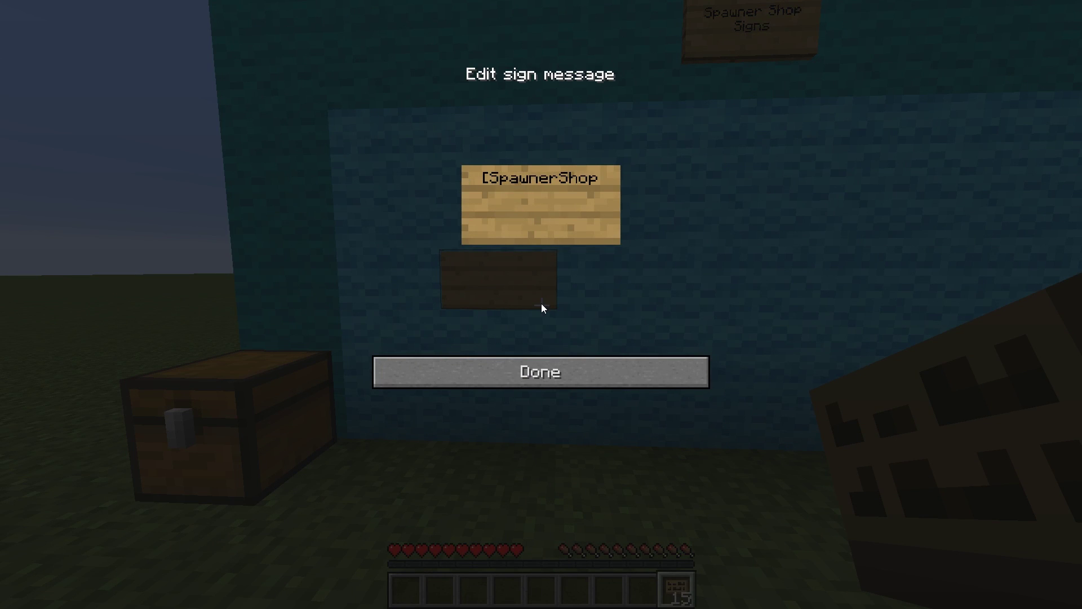
text(])
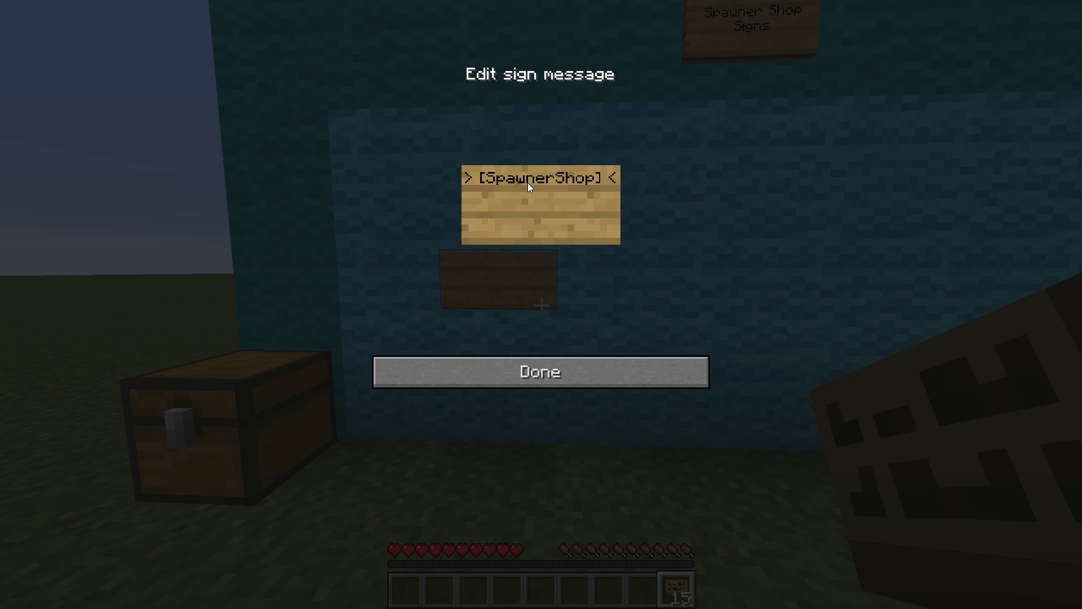
click(527, 379)
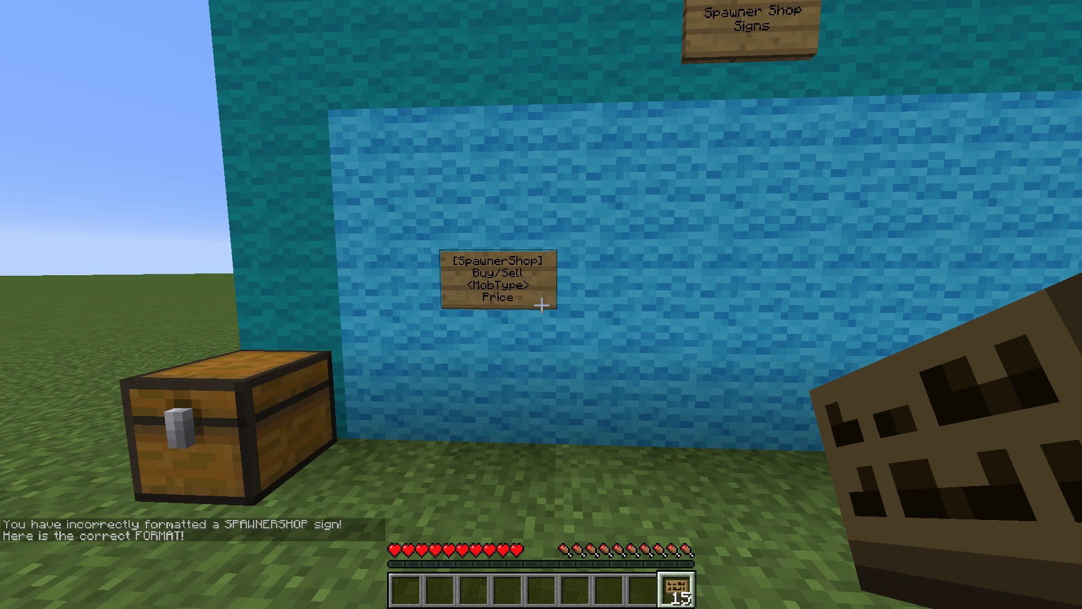
Step: Place a sign beside the format sign with the lines [SpawnerShop], Buy, Spider and $10
key(w)
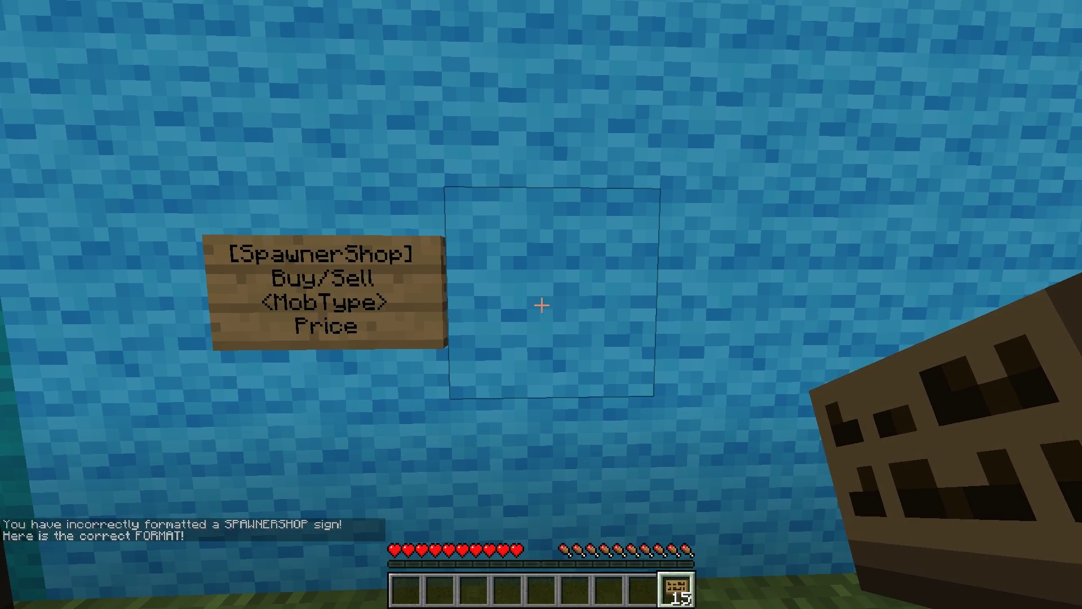
right_click(541, 304)
text([SpawnerShop])
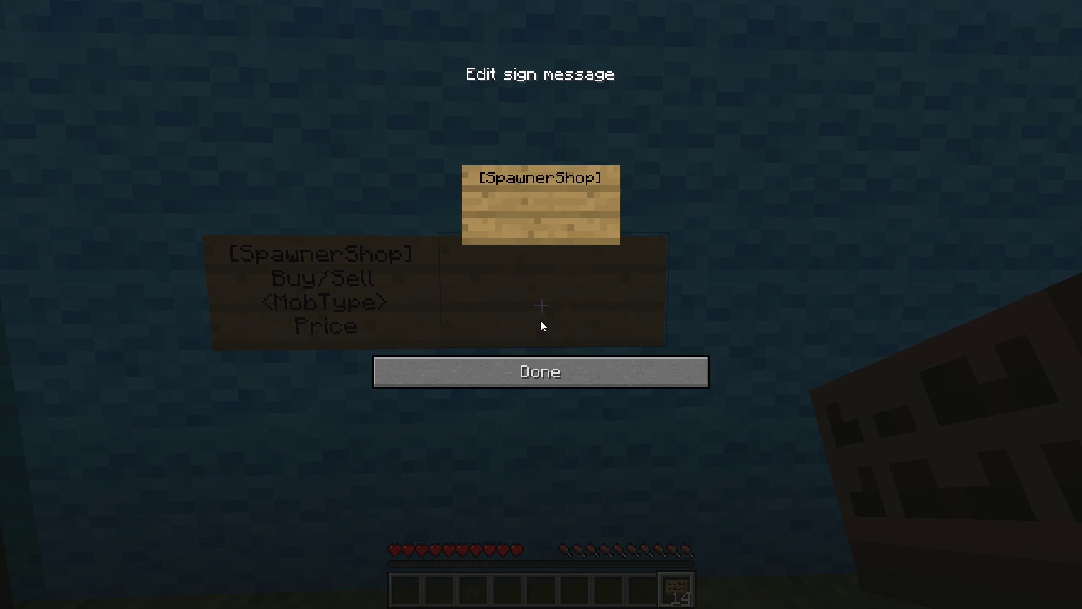
key(Return)
text(Buy)
key(Return)
text(Spider)
key(Return)
text($10)
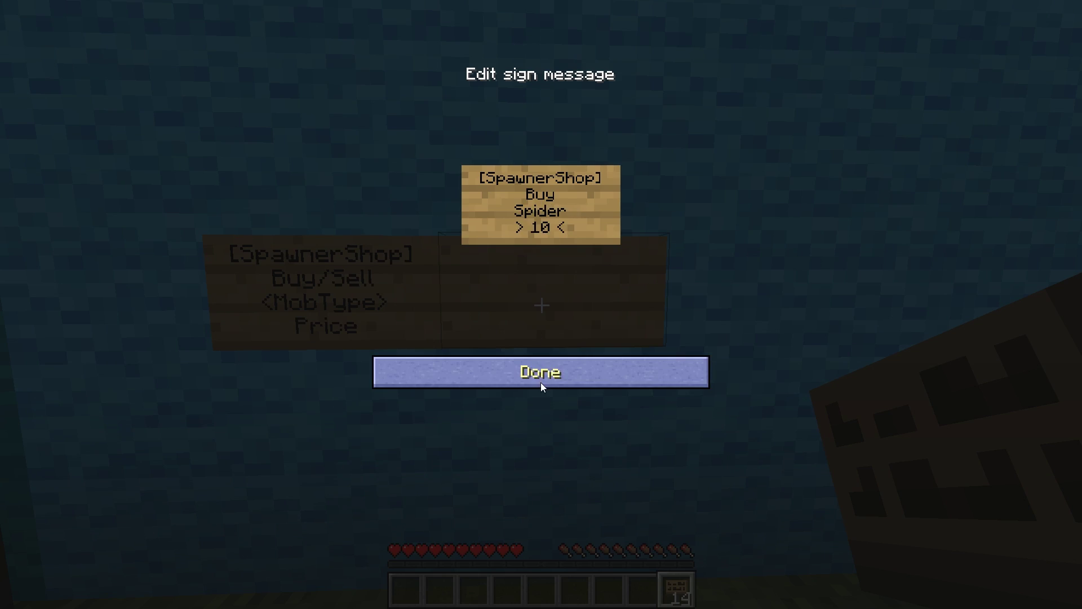
click(540, 377)
Step: Buy four spider spawners from the $10 Buy sign, using an empty hotbar slot
key(1)
key(s)
key(w)
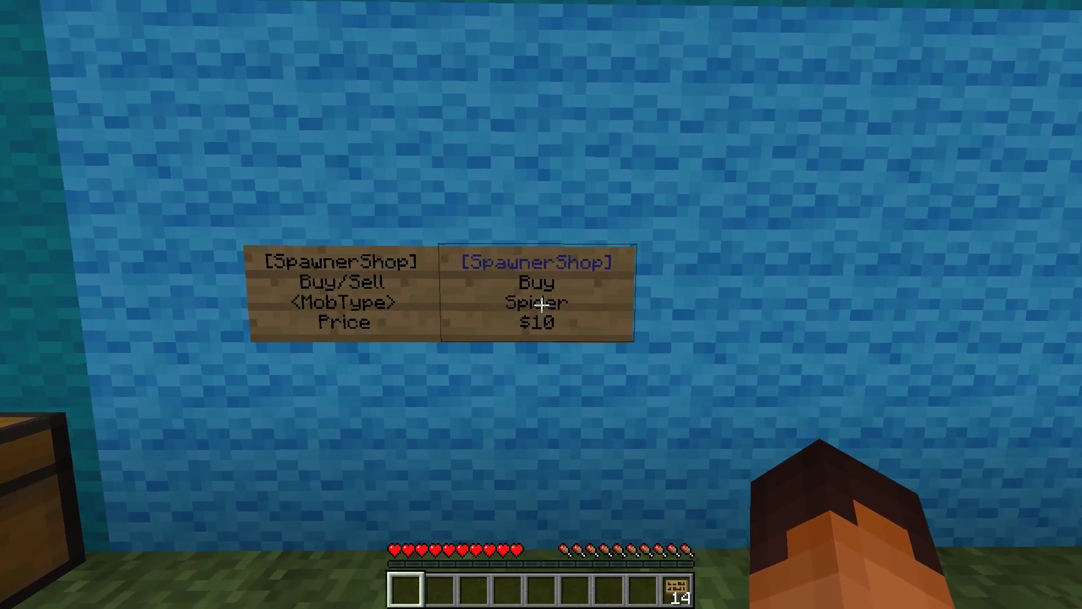
key(w)
key(s)
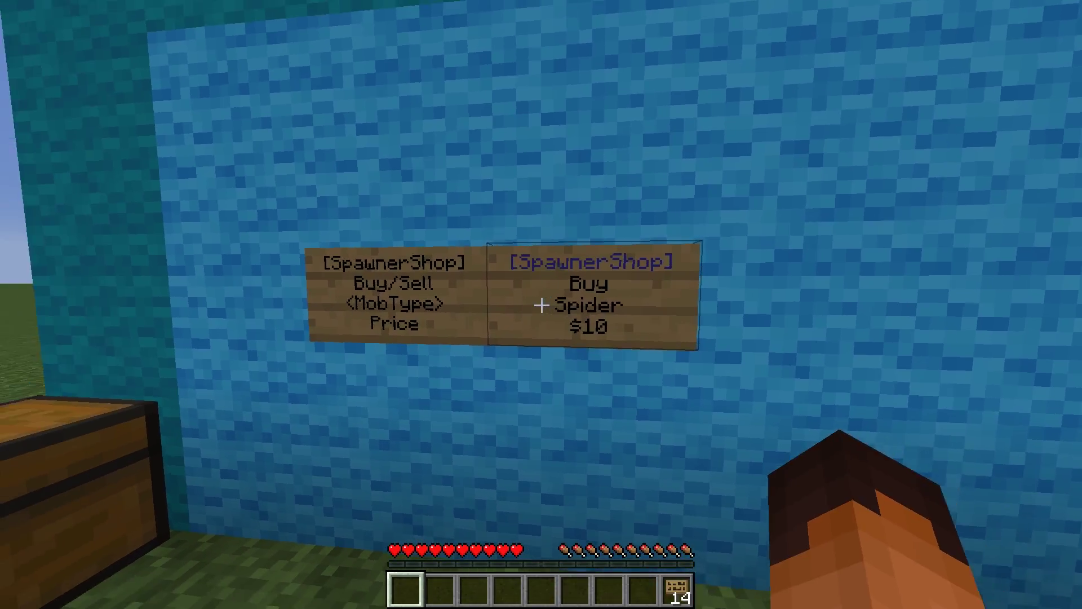
key(w)
right_click(541, 305)
right_click(541, 305)
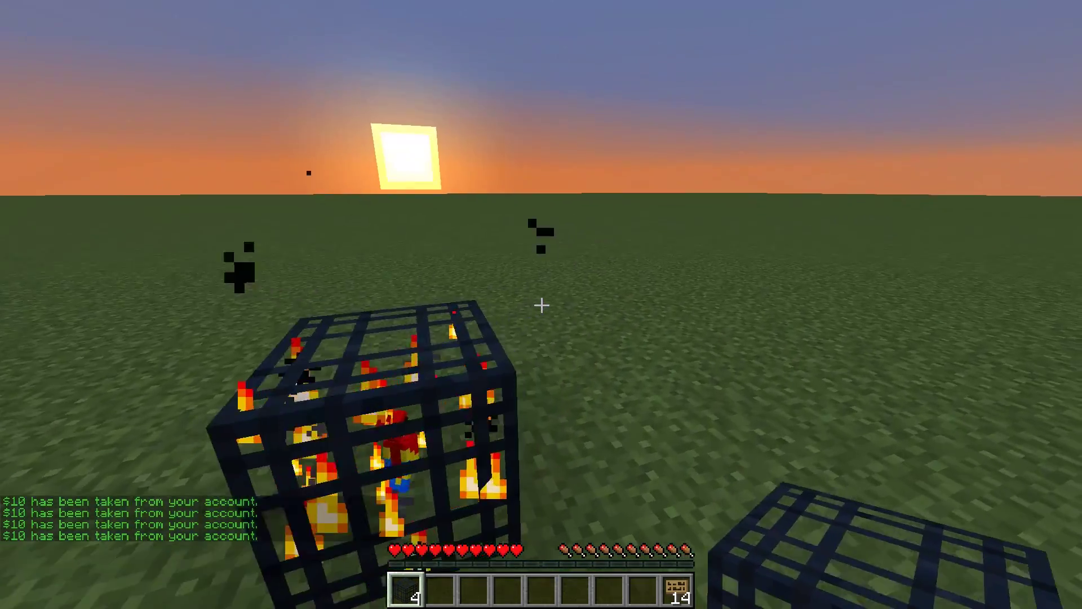
Step: Place the four purchased spider spawners on the grass near the existing spawner
right_click(541, 306)
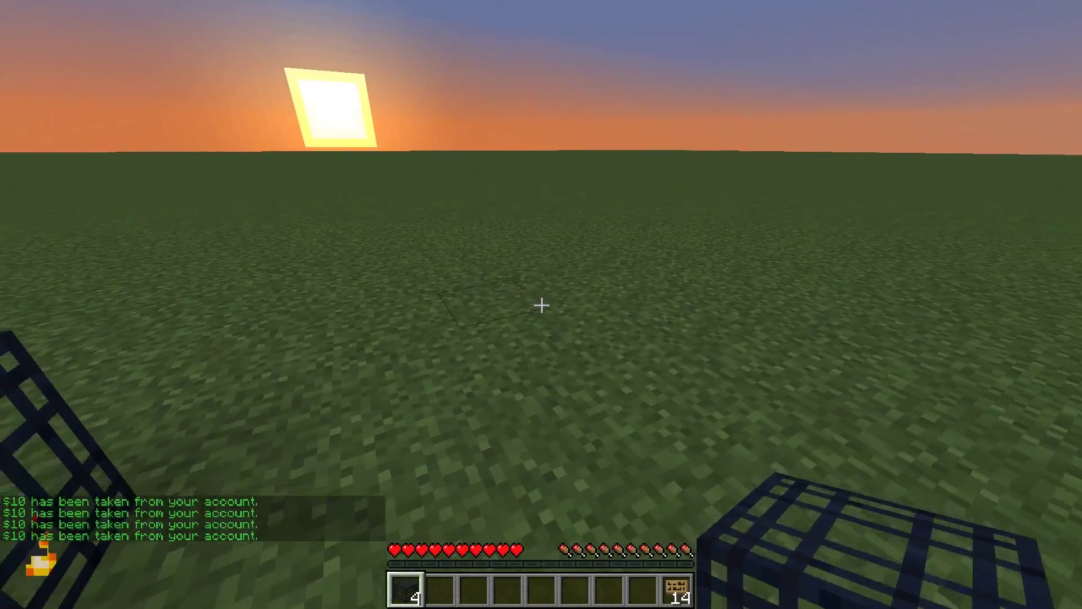
right_click(541, 305)
right_click(541, 305)
right_click(541, 306)
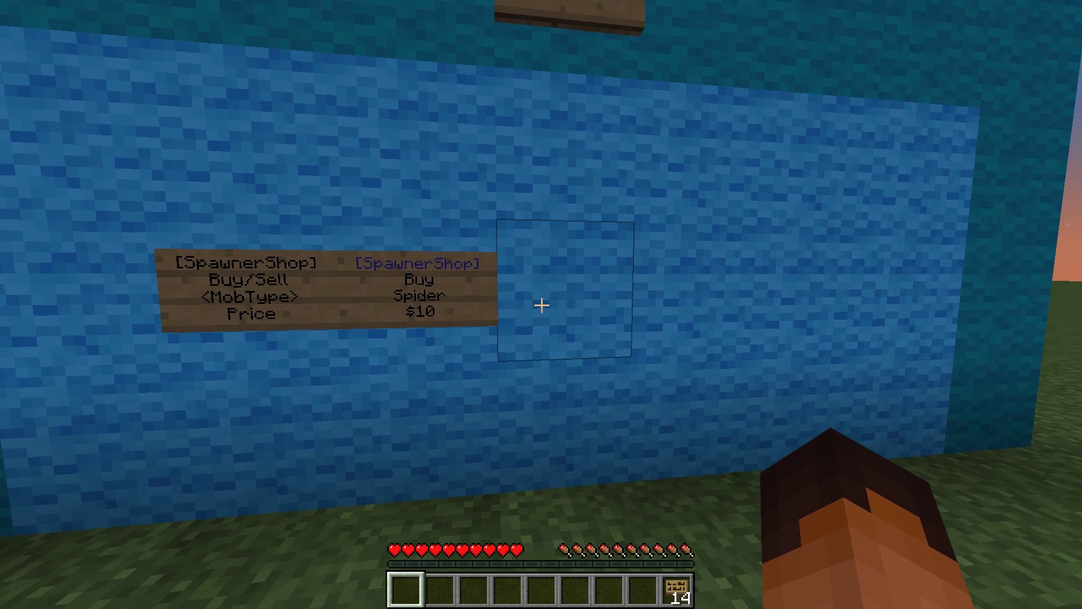
Step: Place a sign beside the Buy sign with the lines [SpawnerShop], Sell, Spider and $100
right_click(541, 306)
text([SpawnerShop])
key(Return)
text(Sell)
key(Return)
text(Spider)
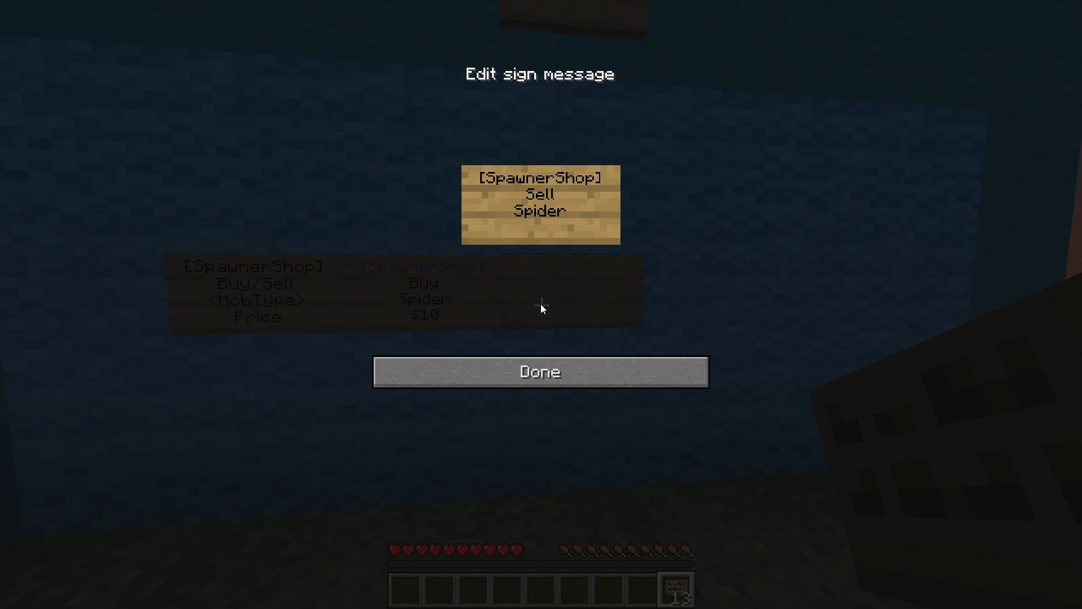
key(Return)
text($100)
click(539, 364)
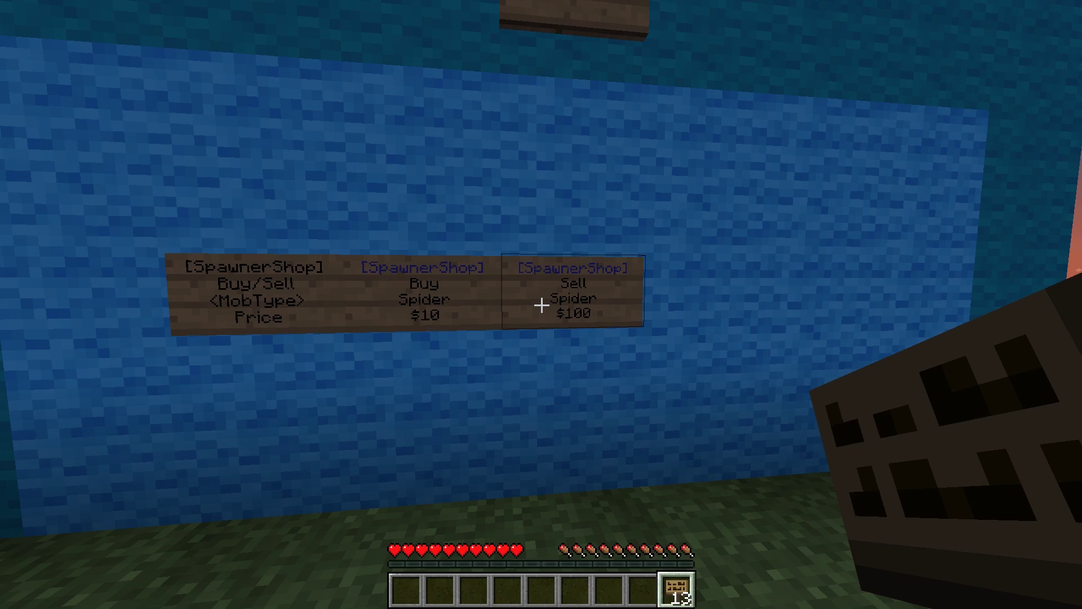
Step: Buy one more spider spawner, sell it at the $100 Sell sign and check the transactions in the chat history
key(1)
key(s)
key(w)
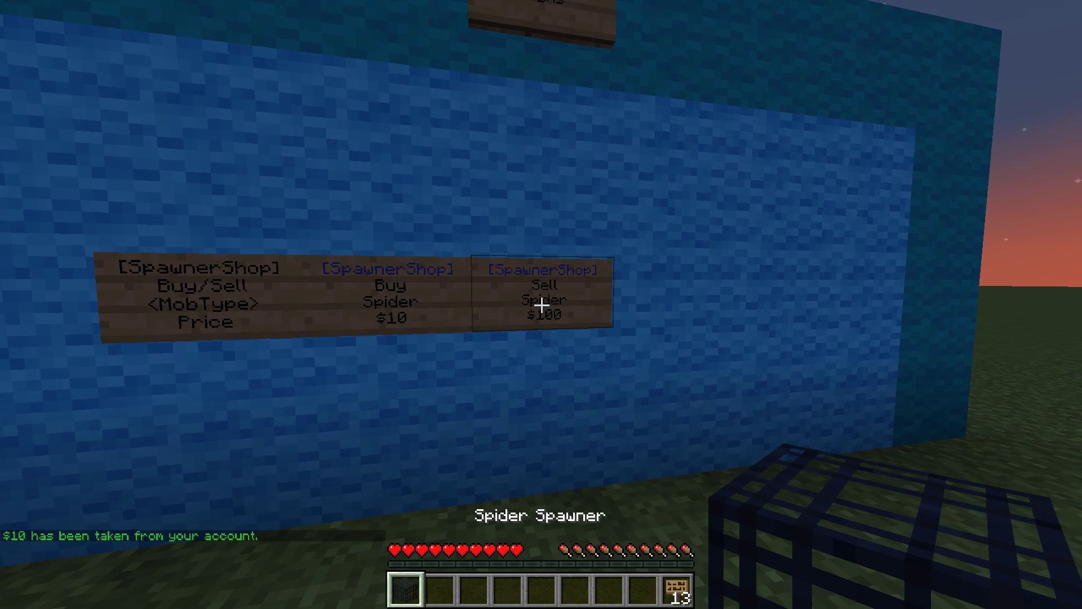
right_click(541, 304)
key(t)
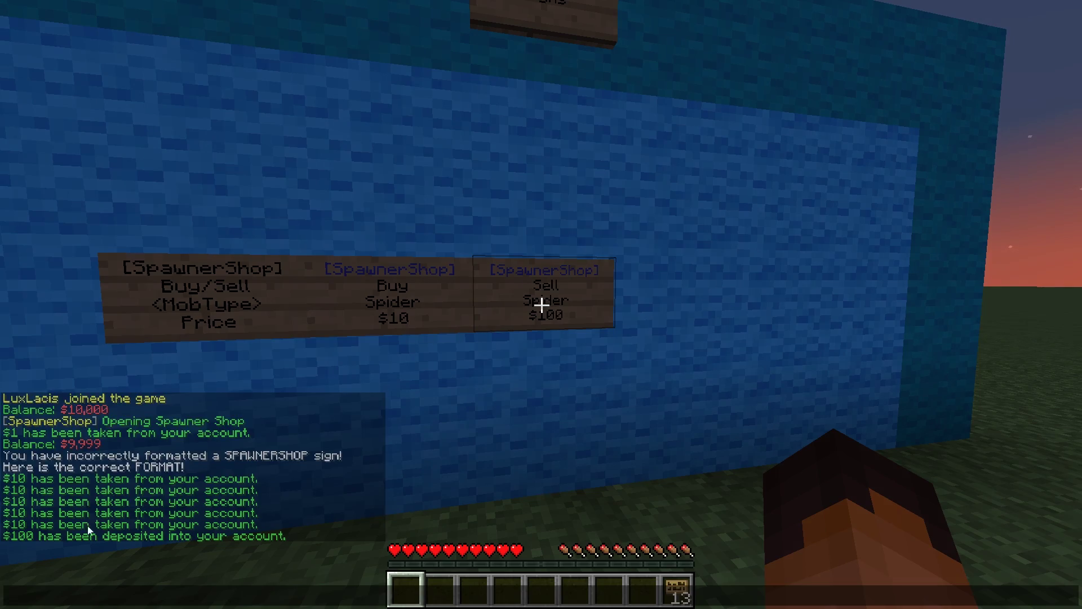
key(Escape)
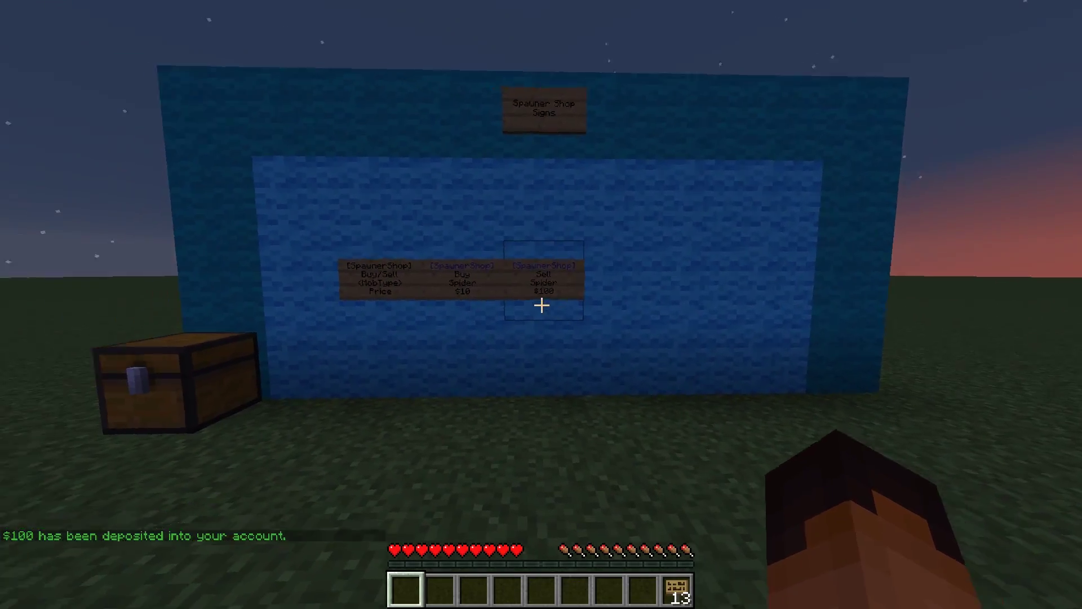
Step: Switch the camera to the front-facing third-person view to show the character and the placed spawners
key(F5)
key(F5)
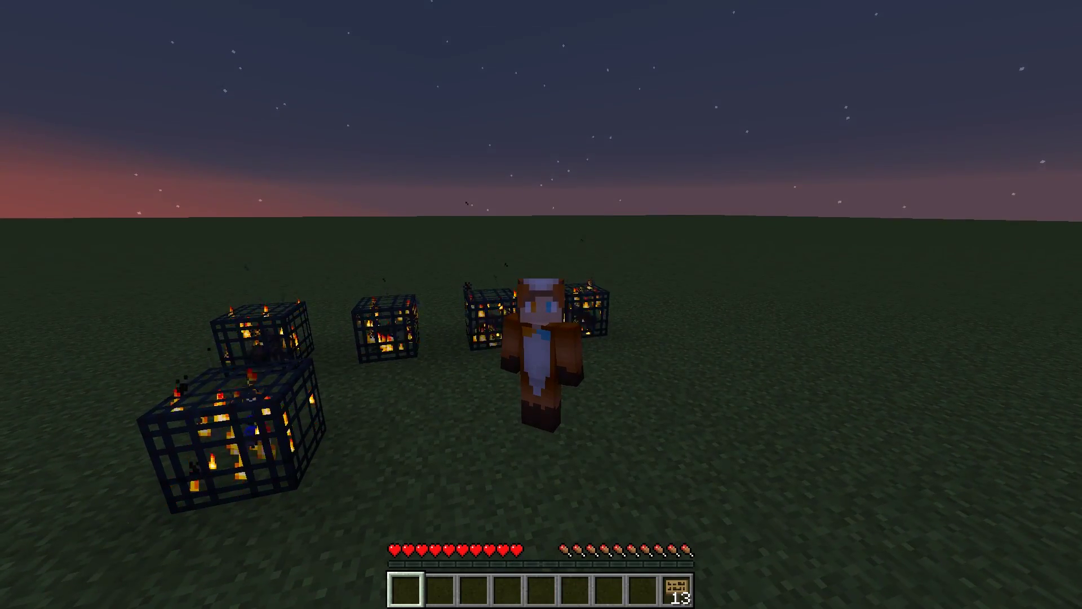